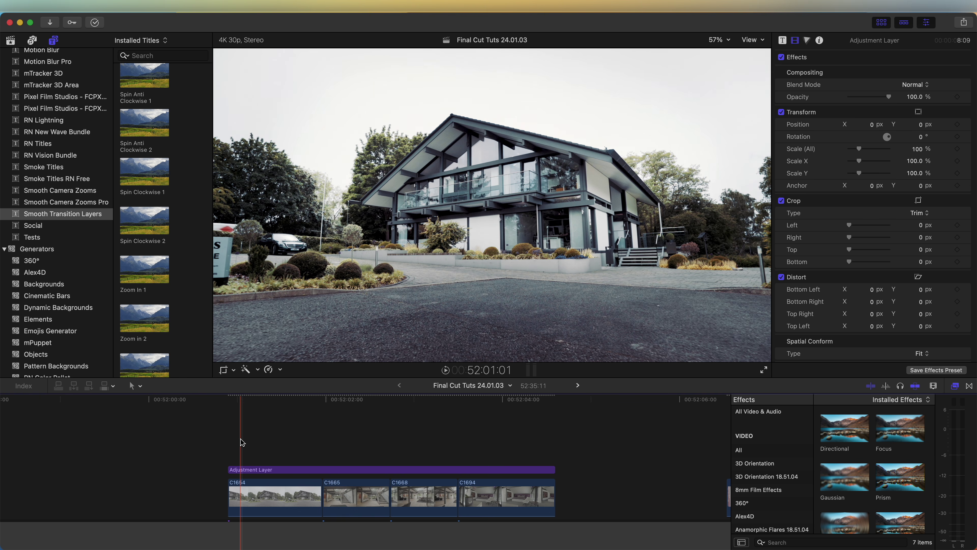
# - Add the Zoom In 1 title before and the Zoom in 2 title after the cut between C1654 and C1665
pyautogui.click(54, 41)
pyautogui.click(54, 40)
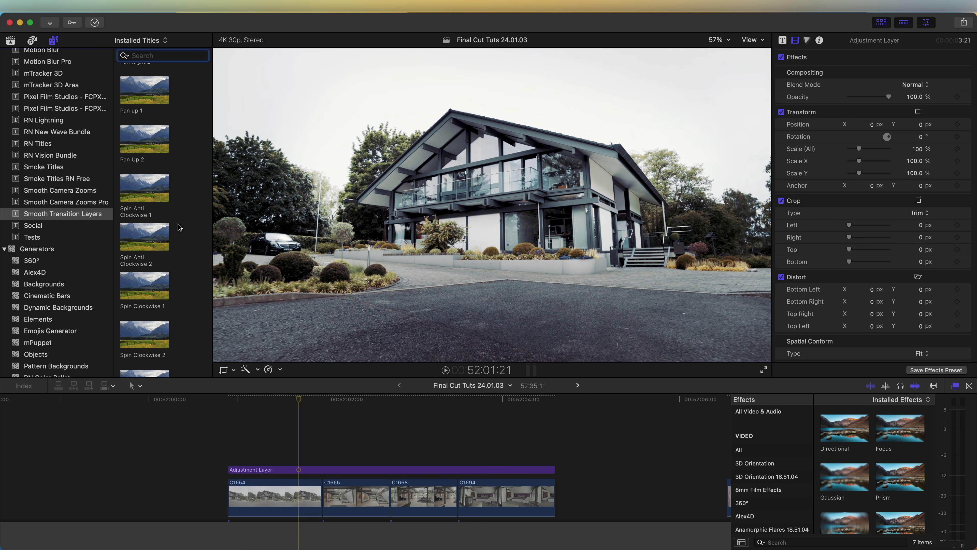
pyautogui.scroll(-6, 182, 201)
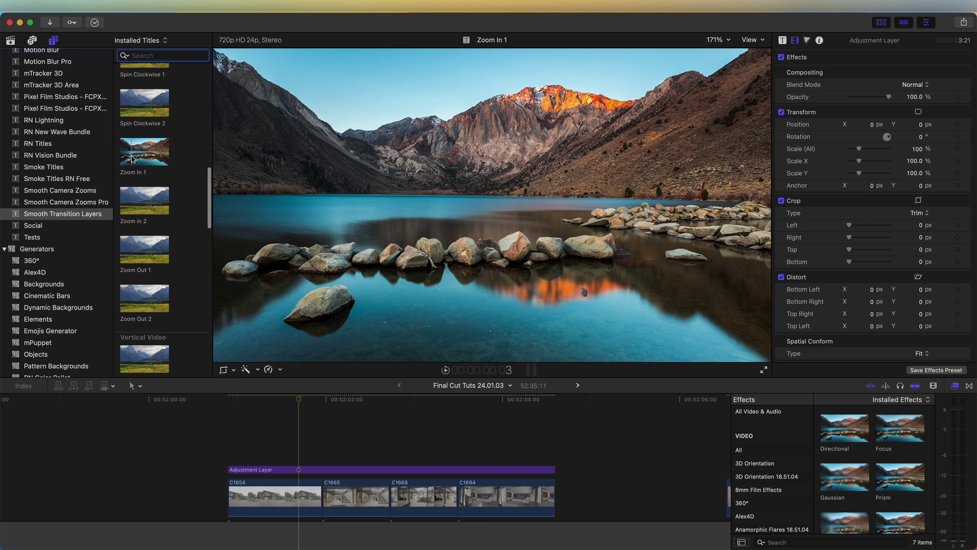
pyautogui.moveTo(126, 157); pyautogui.dragTo(274, 469)
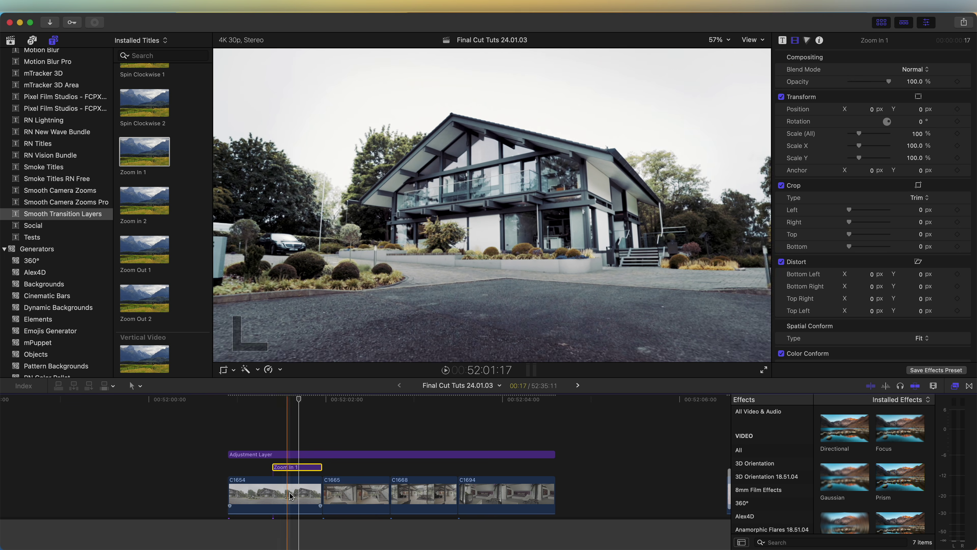
pyautogui.moveTo(136, 209); pyautogui.dragTo(327, 469)
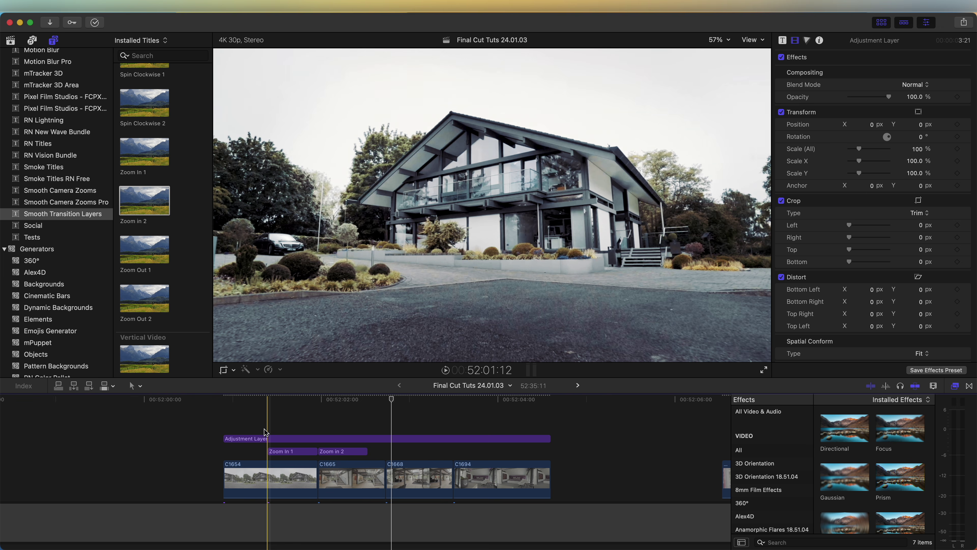
# - Preview the zoom transition, extend Zoom In 1 back to the start of C1654, and lengthen the end of Zoom in 2 past C1665
pyautogui.press('space')
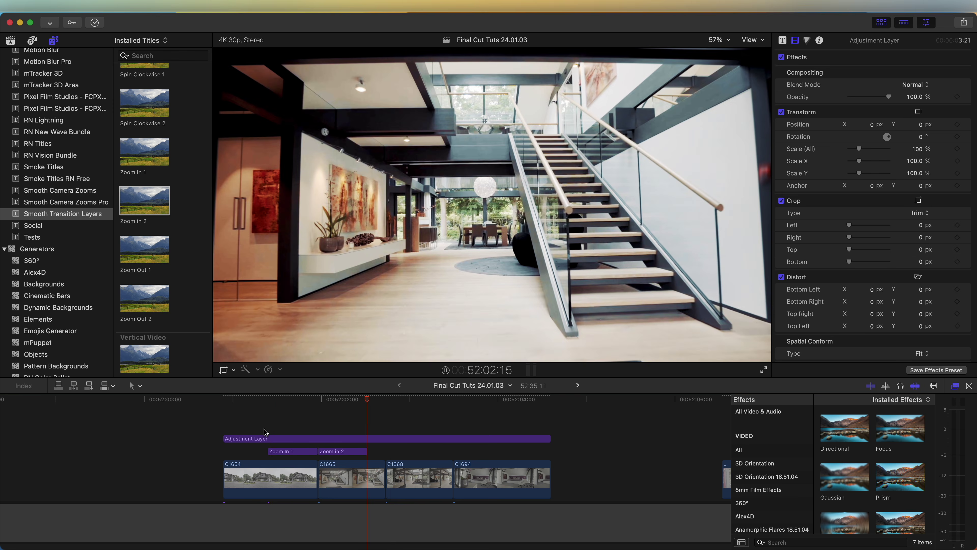
pyautogui.press('space')
pyautogui.moveTo(270, 453); pyautogui.dragTo(227, 455)
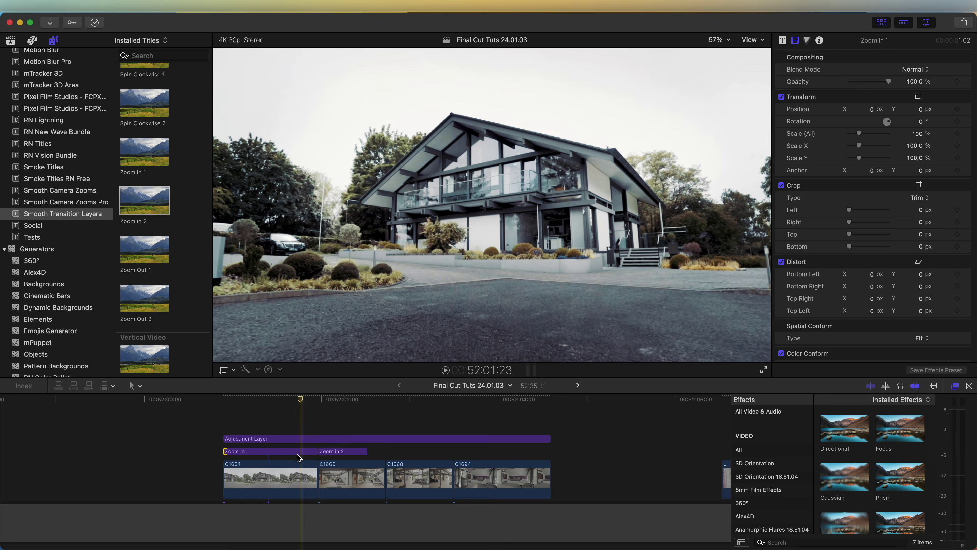
pyautogui.click(398, 451)
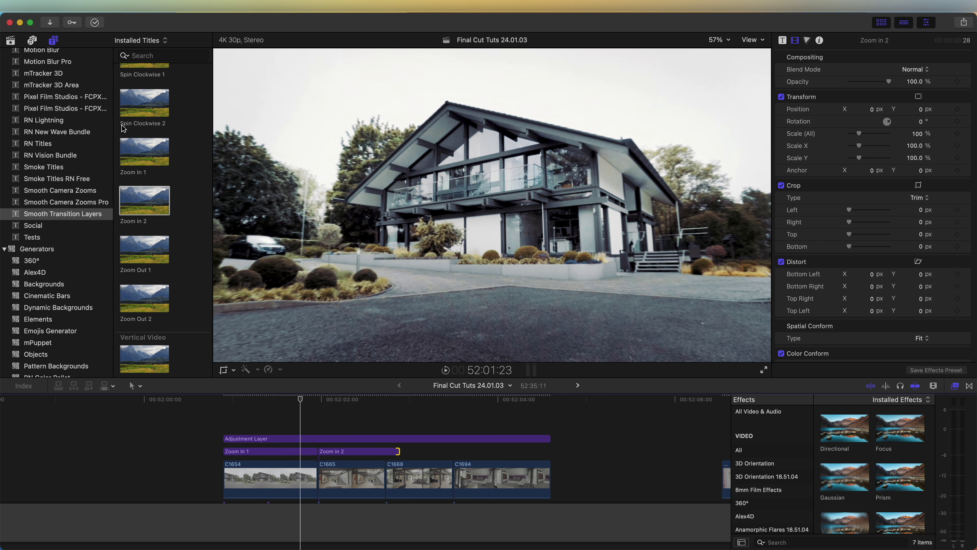
# - Add Moderate Motion Blur 2 from the Motion Blur titles, trim it to 14 frames and place it across the first cut beneath the adjustment layer
pyautogui.scroll(3, 73, 97)
pyautogui.click(66, 95)
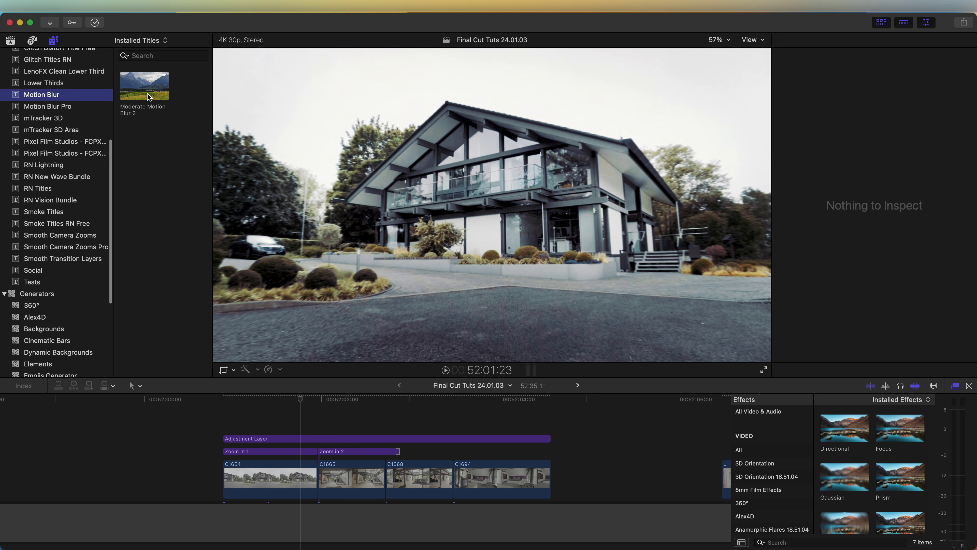
pyautogui.moveTo(150, 95); pyautogui.dragTo(296, 425)
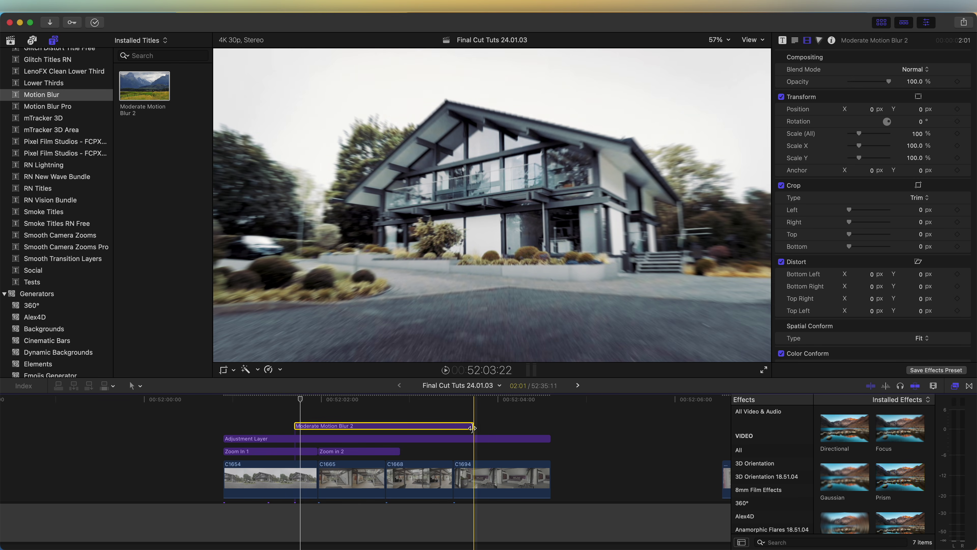
pyautogui.moveTo(473, 426); pyautogui.dragTo(335, 427)
pyautogui.moveTo(318, 426); pyautogui.dragTo(322, 441)
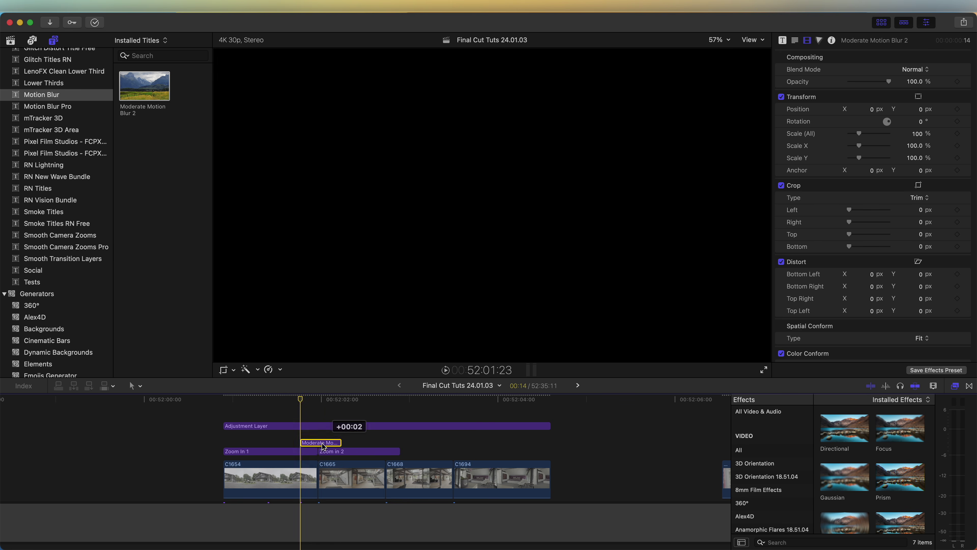
pyautogui.click(318, 400)
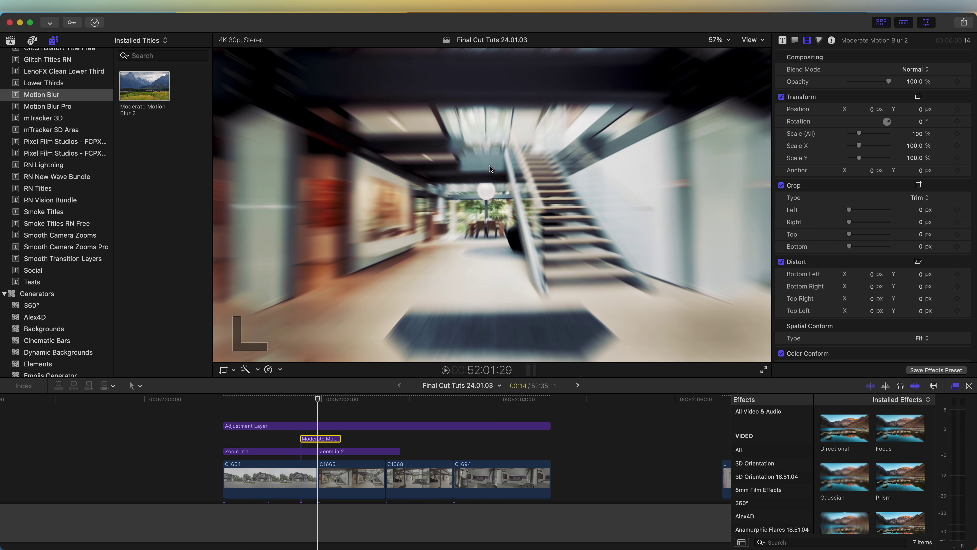
# - Set the Zoom Amount of the Zoom In 1 title over C1654 to 62.56
pyautogui.press('Left')
pyautogui.press('Left')
pyautogui.press('Left')
pyautogui.press('Left')
pyautogui.press('Left')
pyautogui.press('Left')
pyautogui.press('Left')
pyautogui.press('Left')
pyautogui.press('cmd+Down')
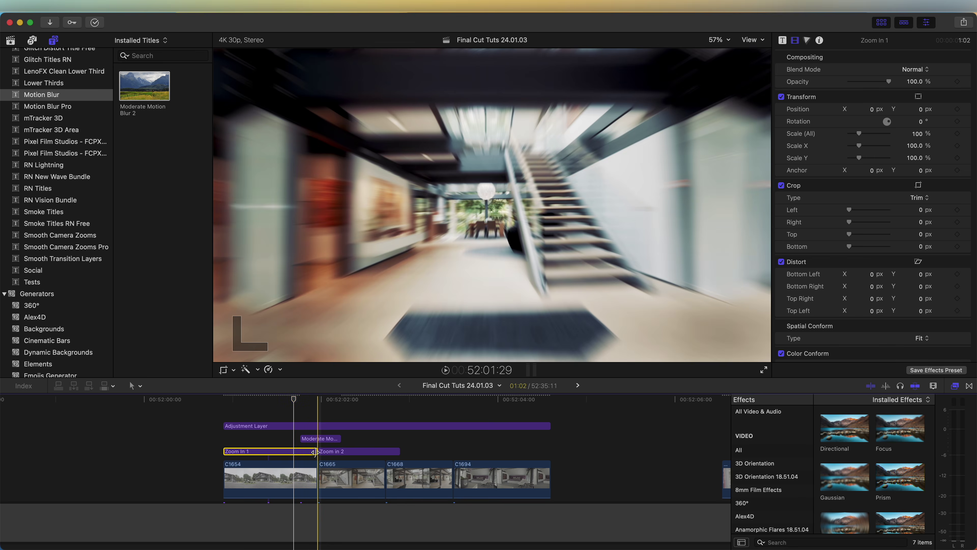
pyautogui.click(783, 41)
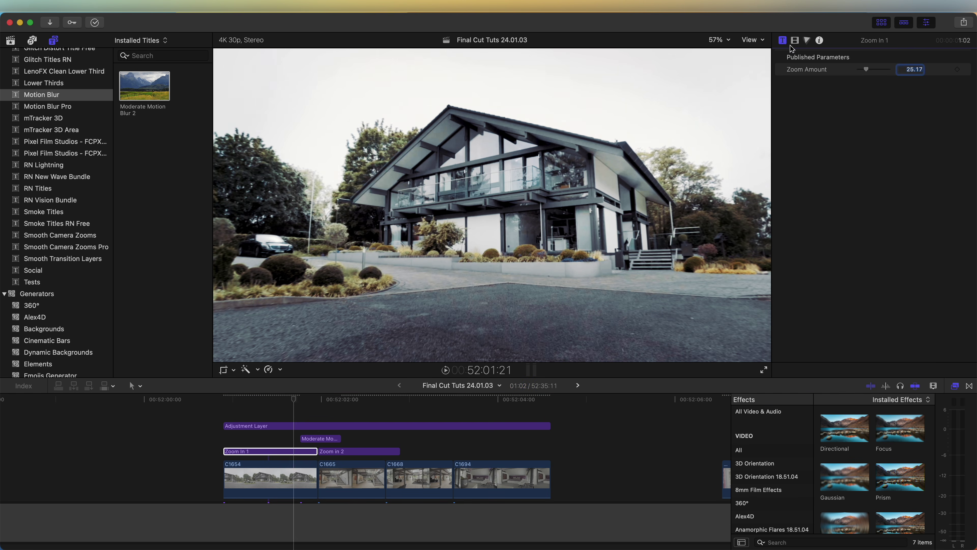
pyautogui.moveTo(865, 69); pyautogui.dragTo(879, 73)
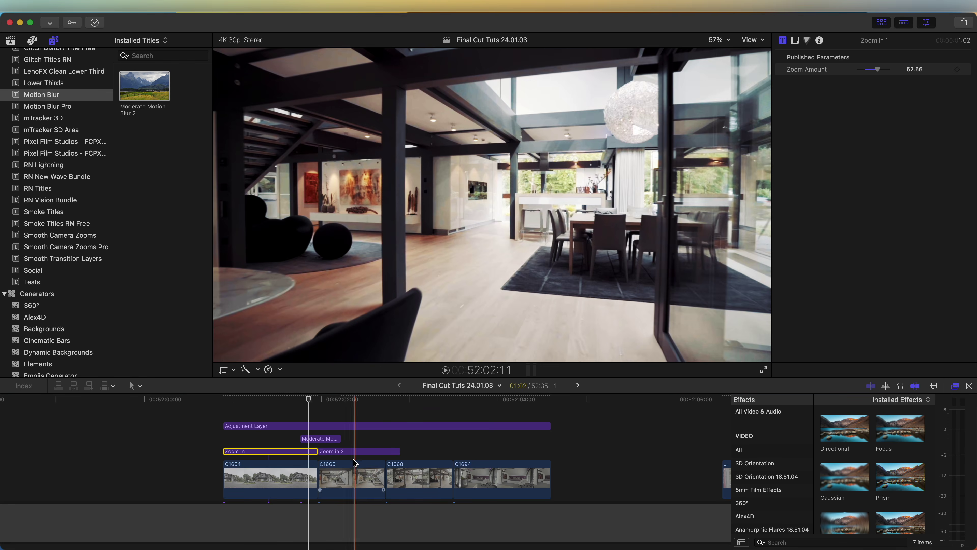
# - Increase the Zoom Amount of the Zoom in 2 title over C1665 and play back the transition
pyautogui.click(346, 451)
pyautogui.click(323, 399)
pyautogui.moveTo(873, 69); pyautogui.dragTo(895, 73)
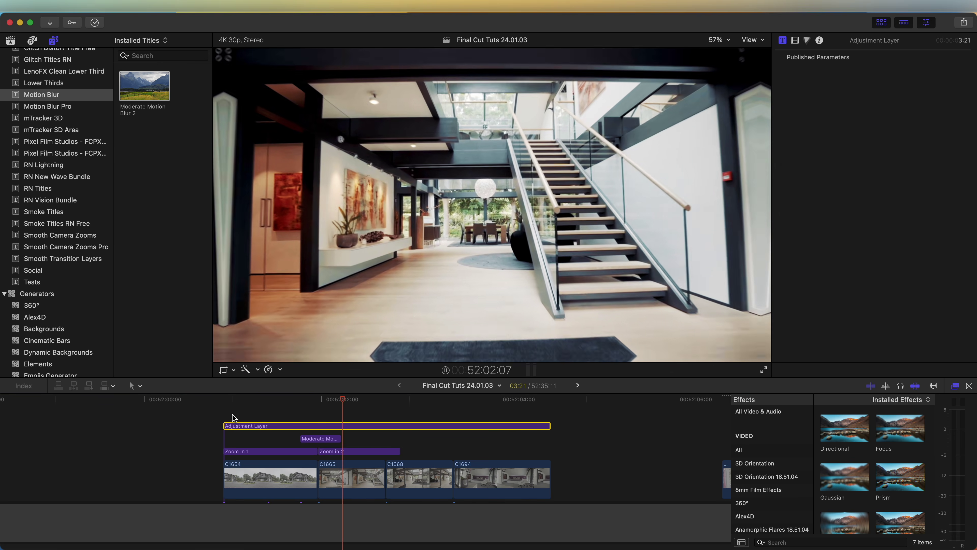
pyautogui.click(432, 425)
pyautogui.press('space')
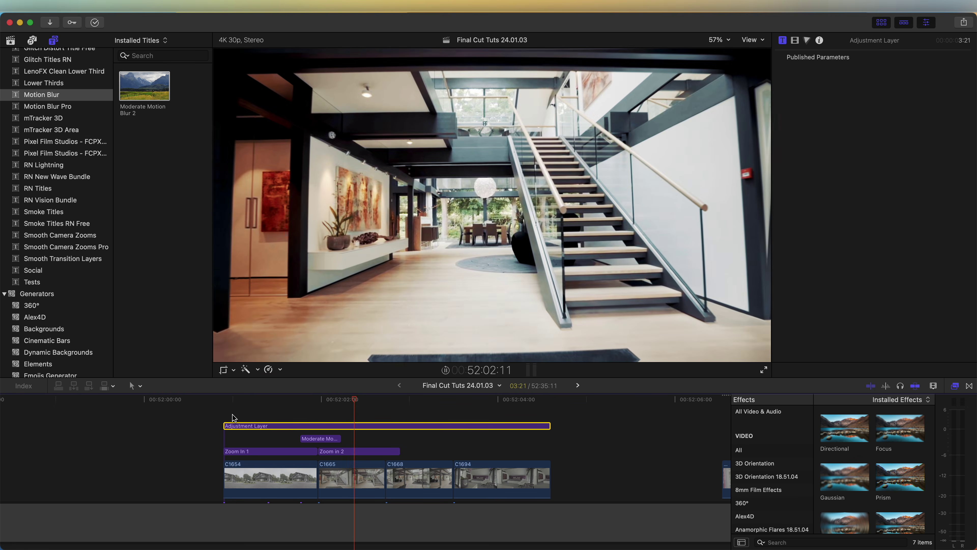
pyautogui.press('space')
pyautogui.press('space')
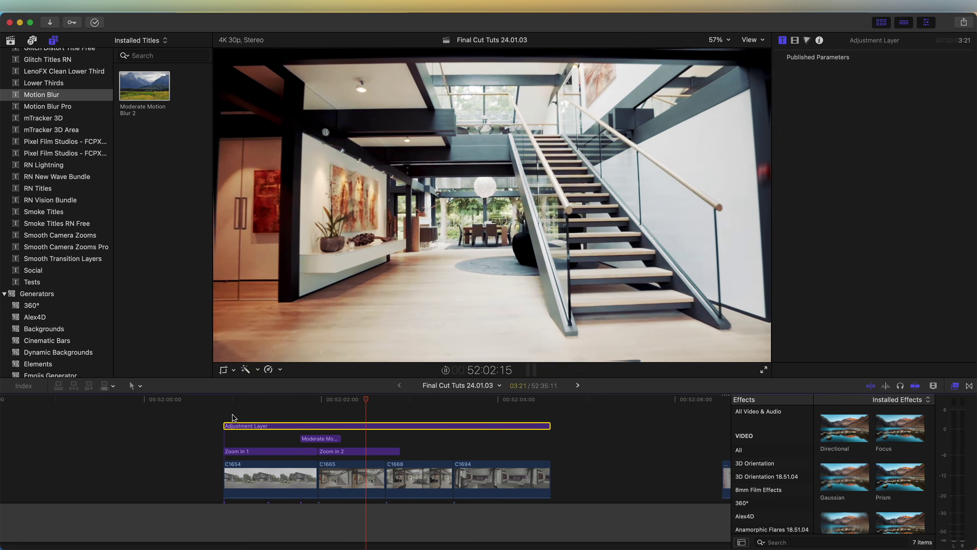
# - Copy the two zoom titles and the motion blur title onto the C1665/C1668 and C1668/C1694 cuts, and play back the sequence
pyautogui.moveTo(278, 435); pyautogui.dragTo(313, 450)
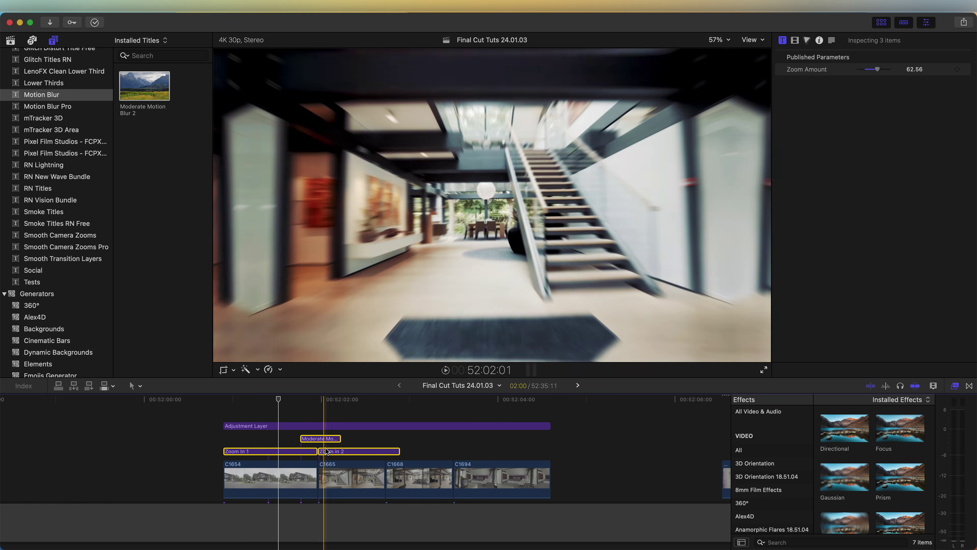
pyautogui.press('super+c')
pyautogui.press('super+v')
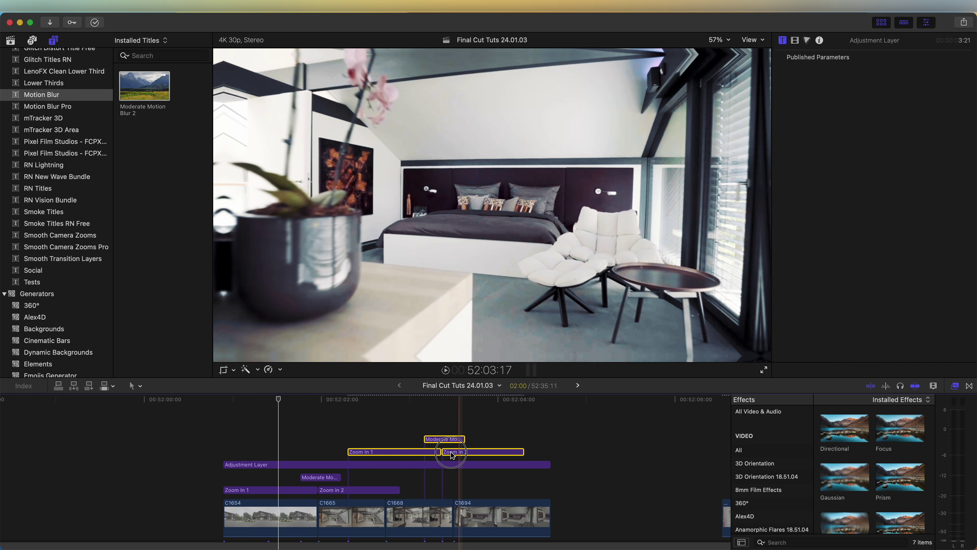
pyautogui.moveTo(452, 455); pyautogui.dragTo(474, 489)
pyautogui.moveTo(385, 489); pyautogui.dragTo(385, 493)
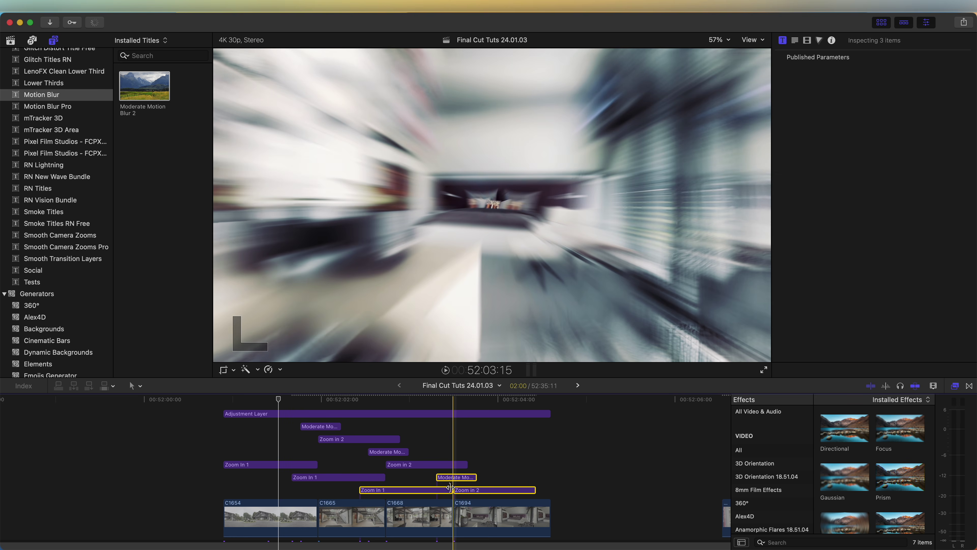
pyautogui.click(233, 415)
pyautogui.press('space')
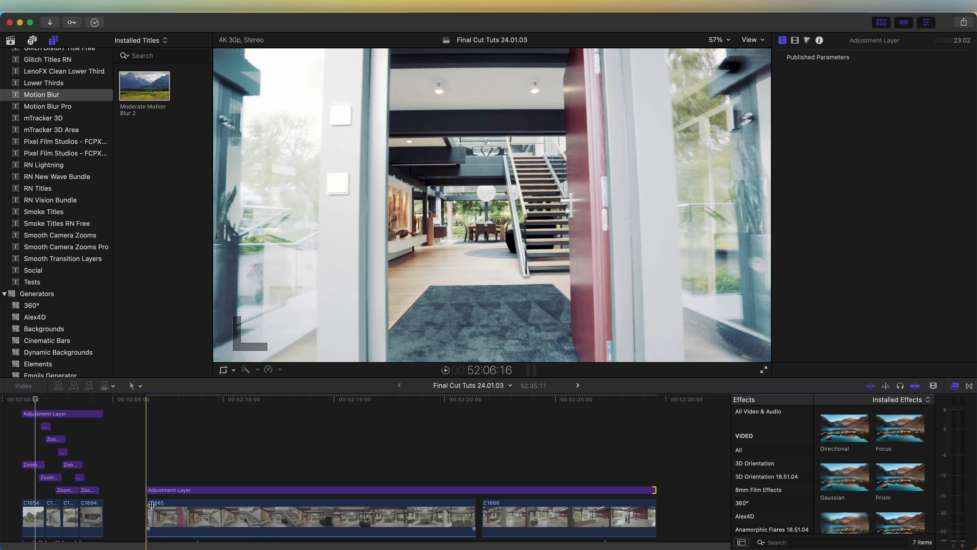
# - Preview the longer C1665 and C1666 clips and blade the speed of C1665 at 52:08:21
pyautogui.press('space')
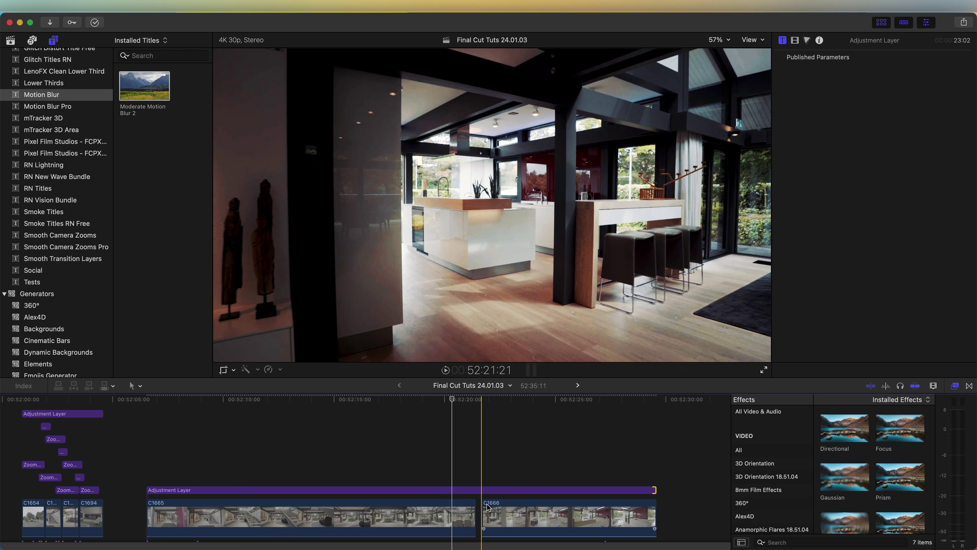
pyautogui.press('space')
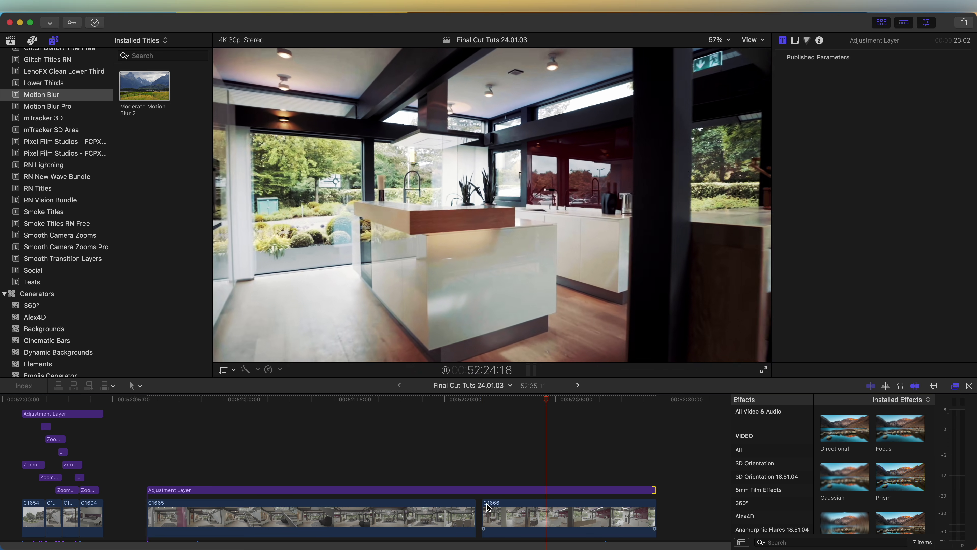
pyautogui.press('space')
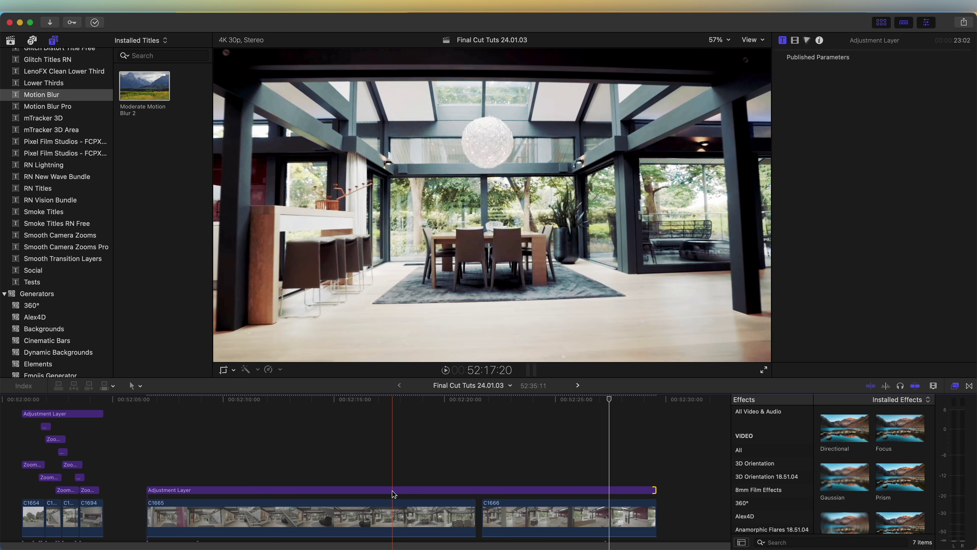
pyautogui.click(224, 520)
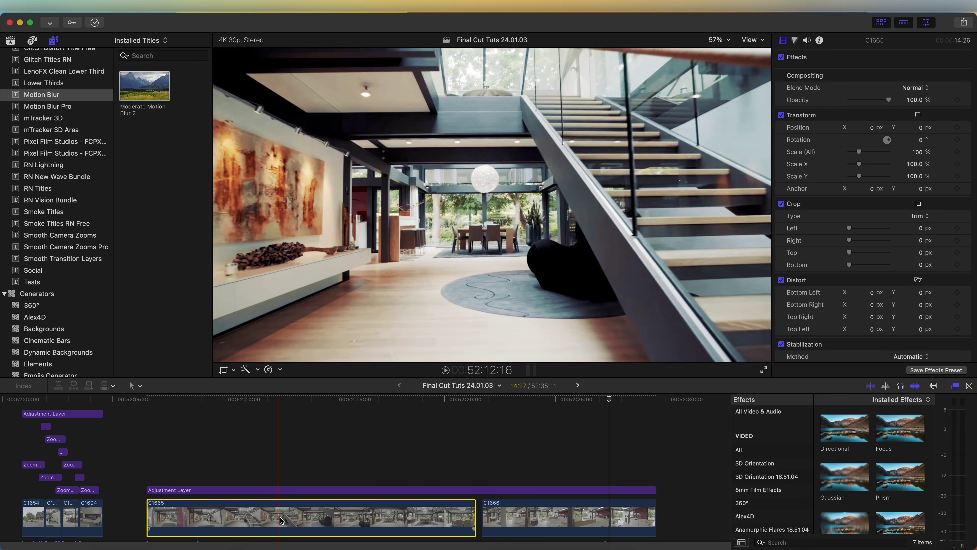
pyautogui.press('super+equal')
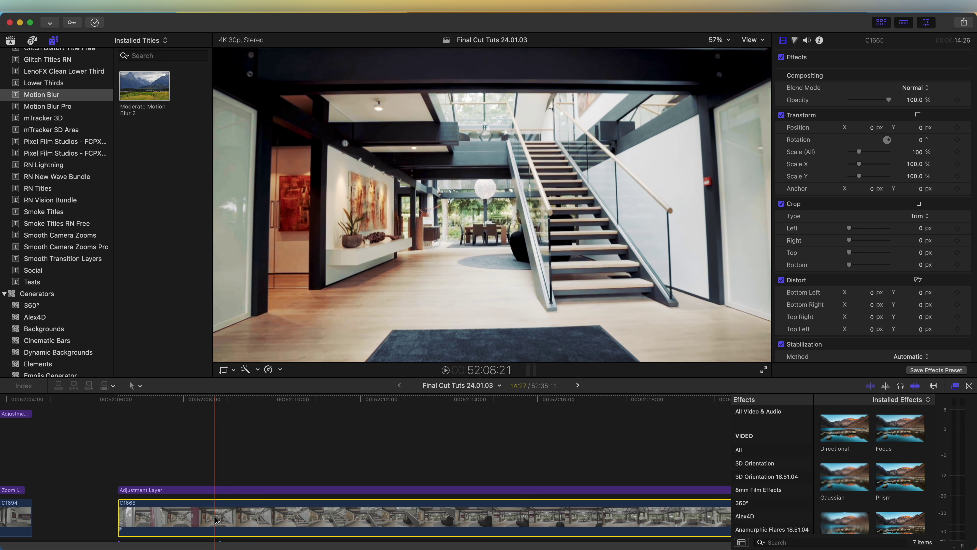
pyautogui.hotkey('ctrl', 'v')
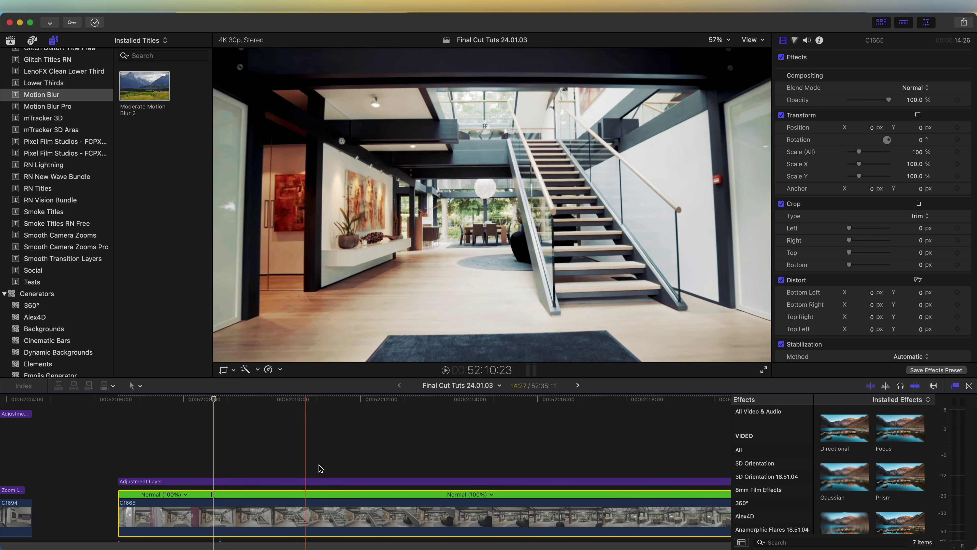
# - Set the second speed segment of C1665 to 20x fast and trim the end of the clip
pyautogui.click(492, 494)
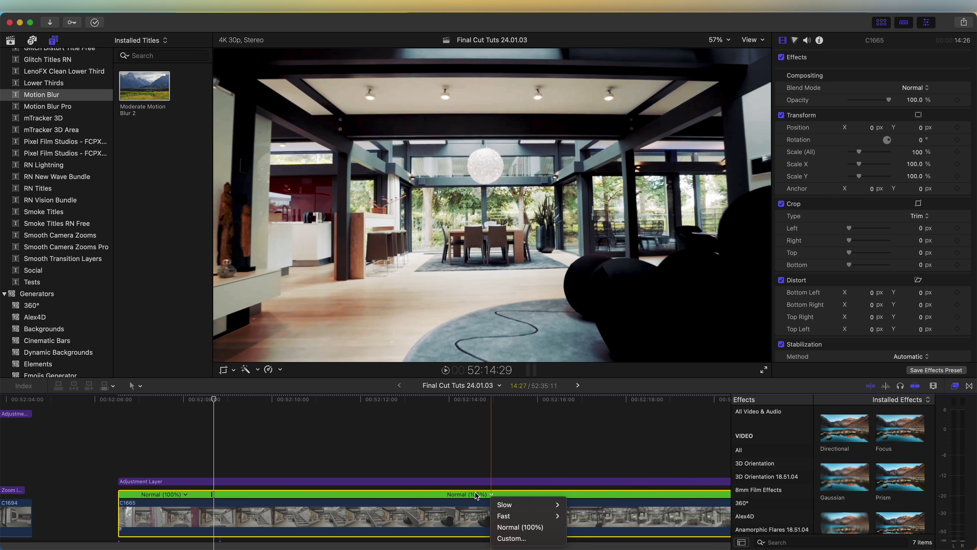
pyautogui.moveTo(508, 516)
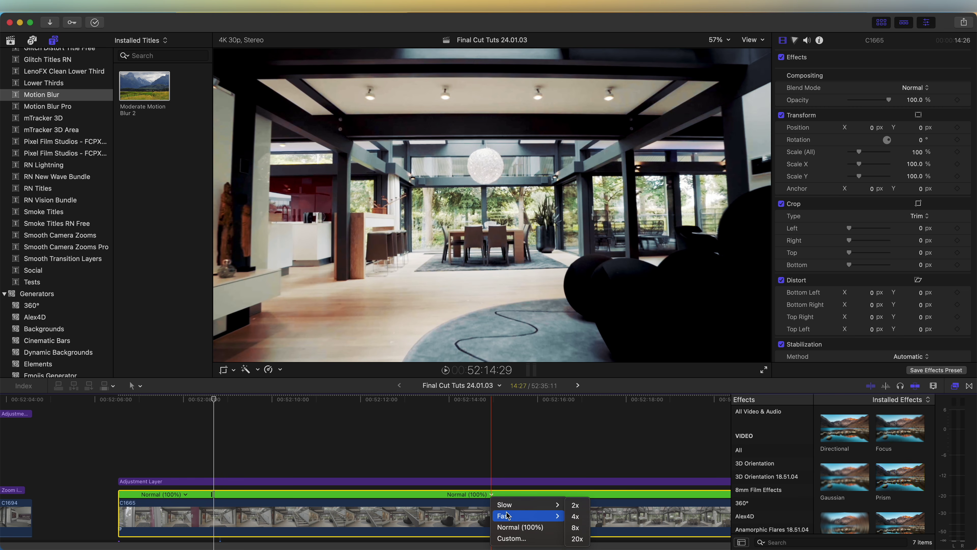
pyautogui.click(580, 539)
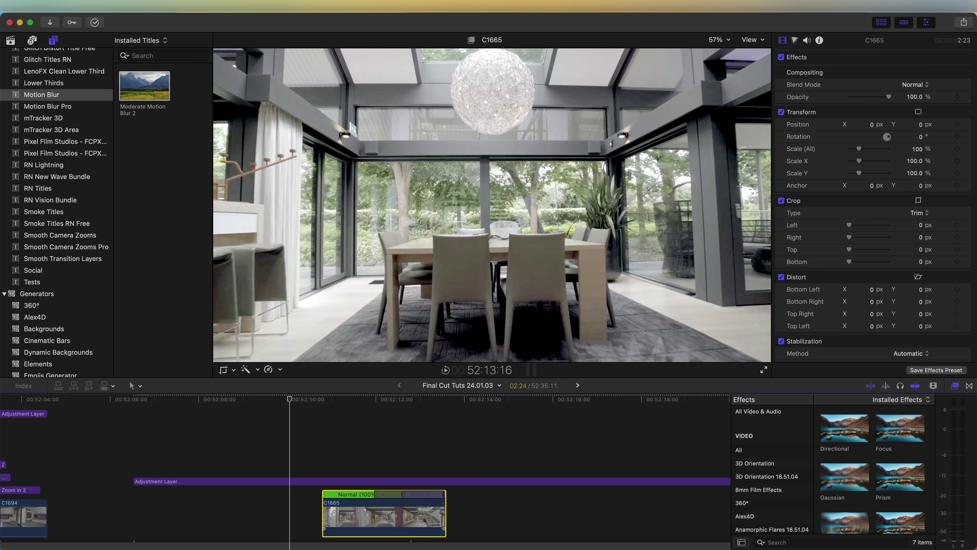
pyautogui.moveTo(444, 496); pyautogui.dragTo(471, 498)
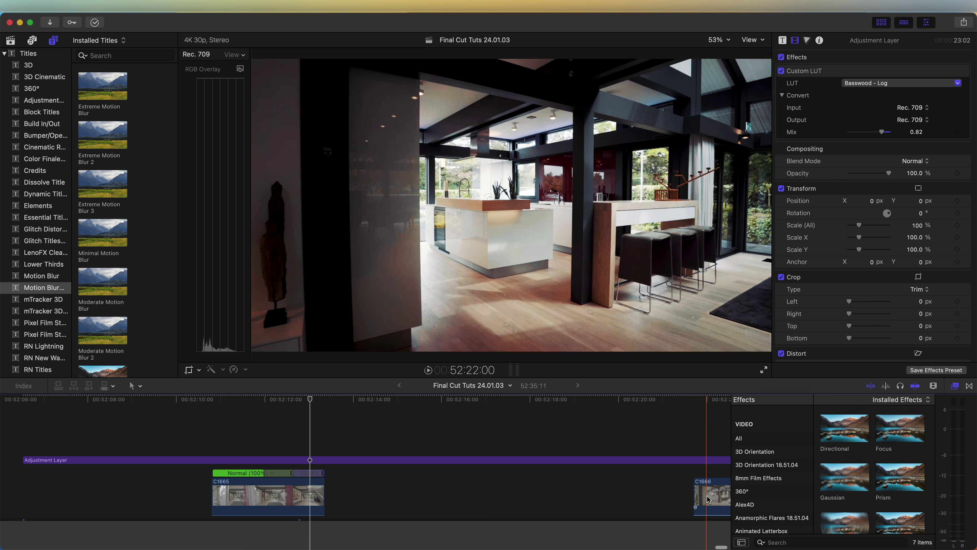
# - Move C1666 directly after C1665 and blade its speed at 52:17:26
pyautogui.moveTo(677, 487); pyautogui.dragTo(348, 497)
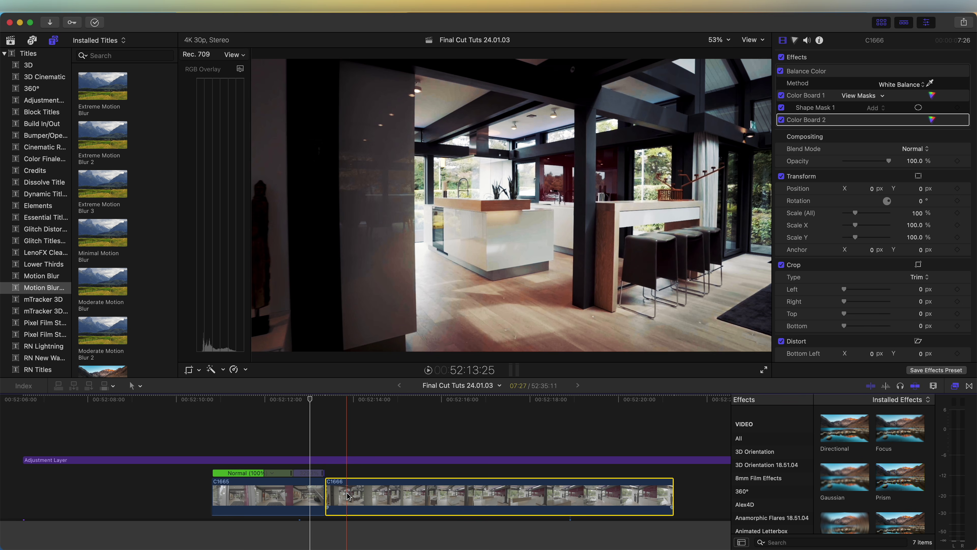
pyautogui.moveTo(502, 399); pyautogui.dragTo(524, 496)
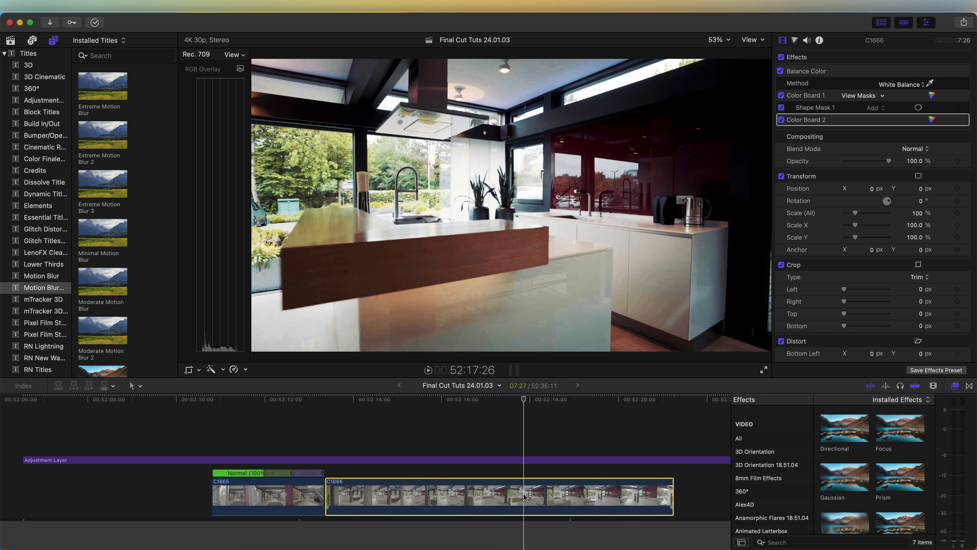
pyautogui.hotkey('ctrl', 'v')
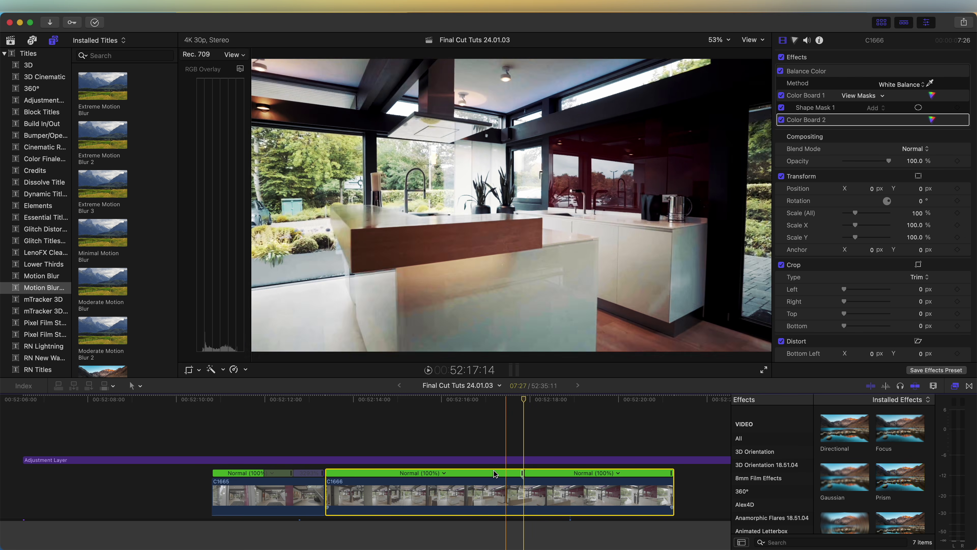
# - Set the first speed segment of C1666 to 20x fast and move the clip back against the end of C1665
pyautogui.click(444, 473)
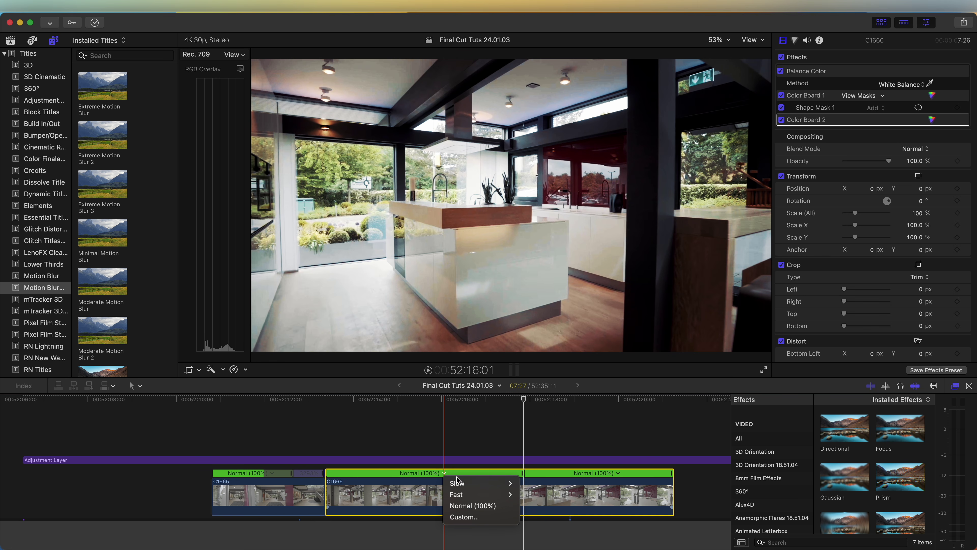
pyautogui.moveTo(464, 492)
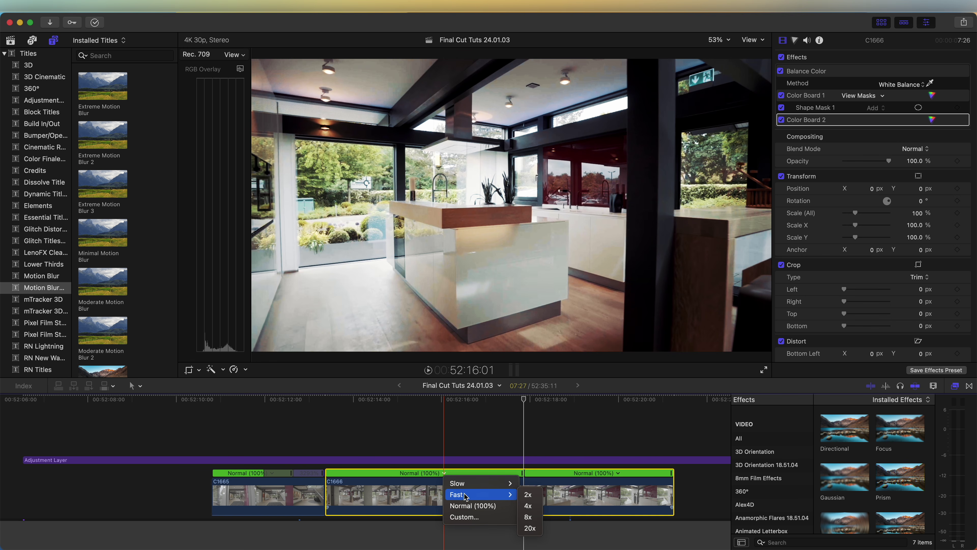
pyautogui.click(530, 528)
pyautogui.moveTo(524, 489); pyautogui.dragTo(333, 492)
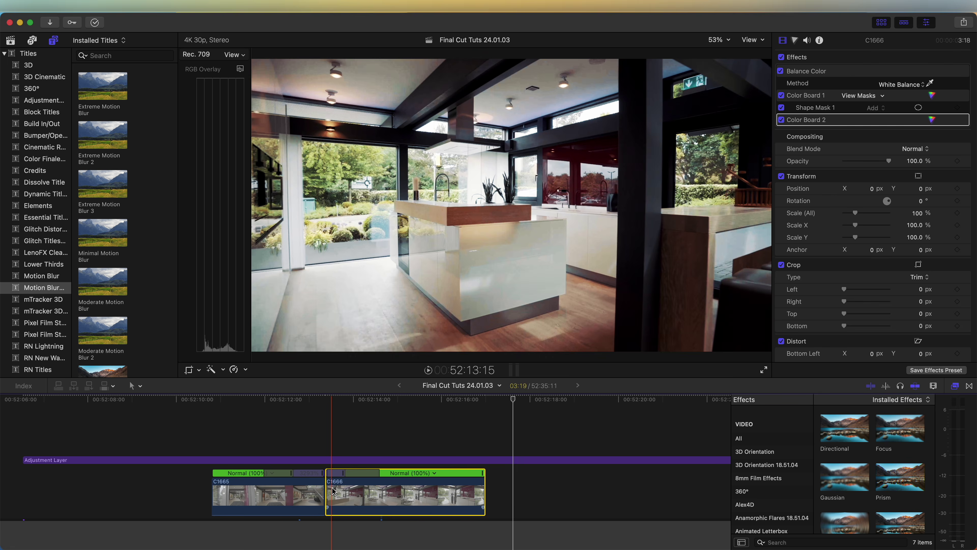
# - Add the Moderate Motion Blur title across the cut between C1665 and C1666, shorten it to cover the fast segments, and play back the transition
pyautogui.press('cmd+=')
pyautogui.click(345, 435)
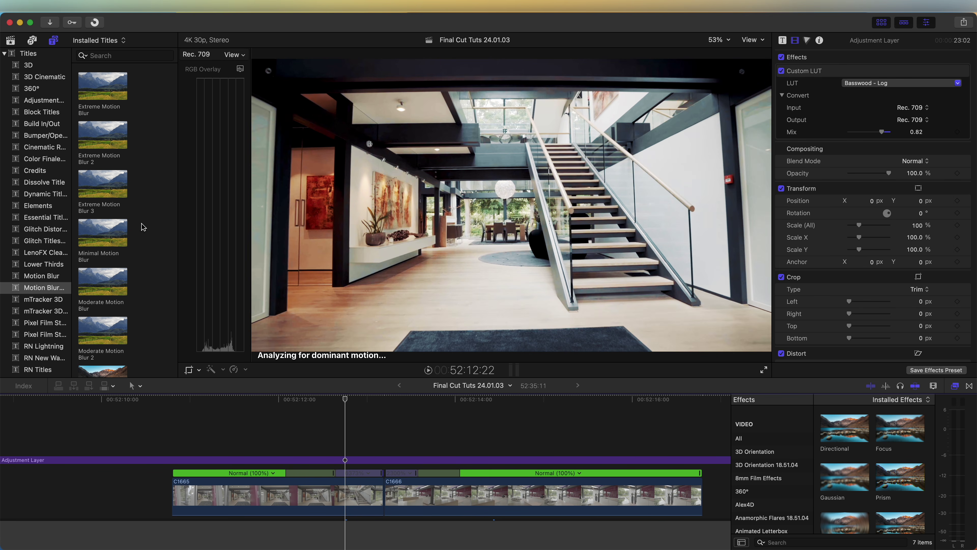
pyautogui.scroll(-2, 108, 192)
pyautogui.moveTo(112, 298); pyautogui.dragTo(358, 444)
pyautogui.moveTo(509, 445); pyautogui.dragTo(420, 449)
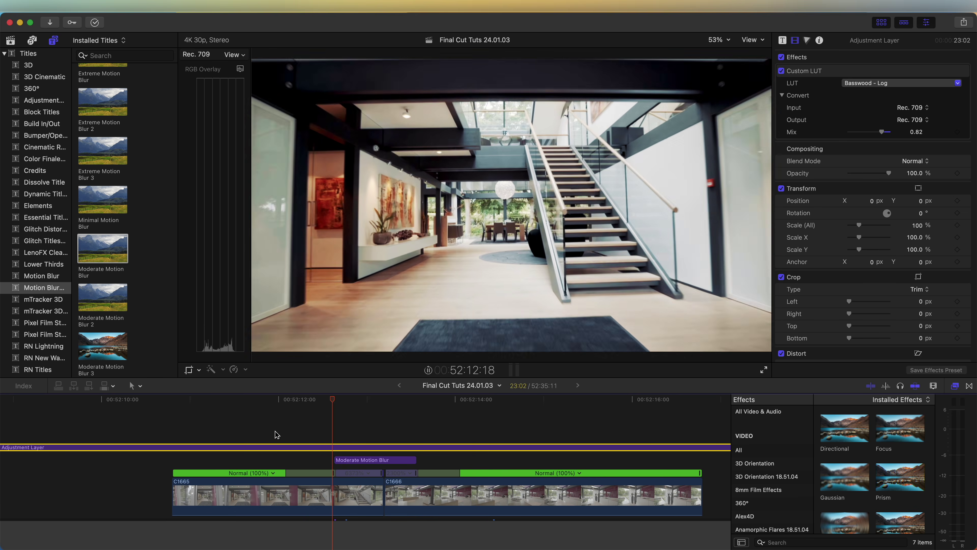
pyautogui.press('space')
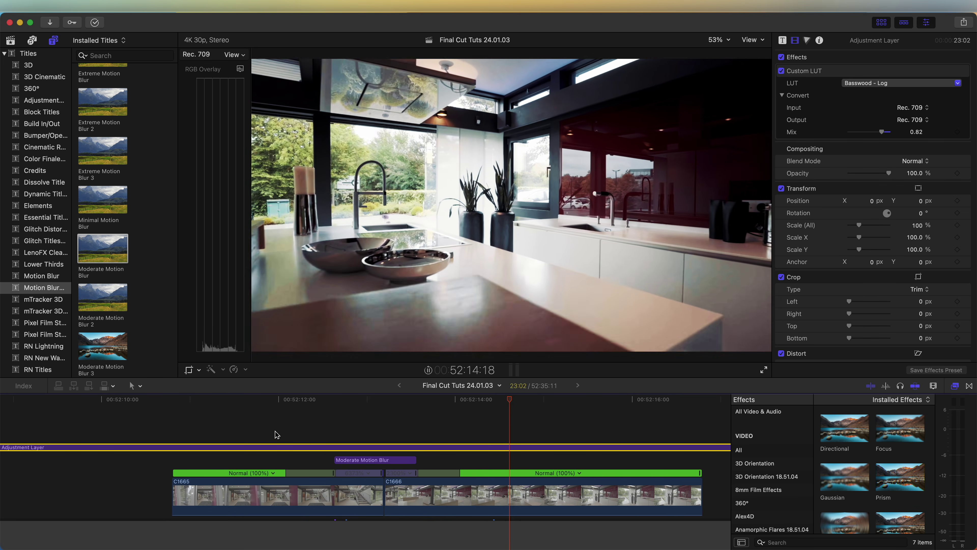